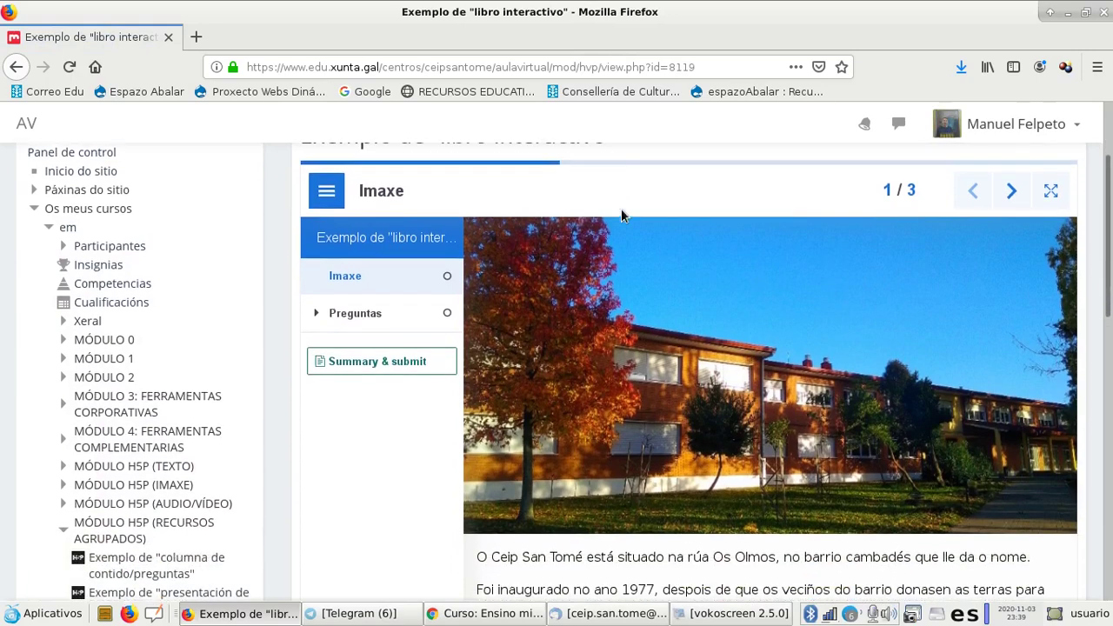
Examine the Imaxe page of the example interactive book and advance to the Preguntas page.
{"action": "scroll", "coordinate": [621, 243], "scroll_direction": "up", "scroll_amount": 1}
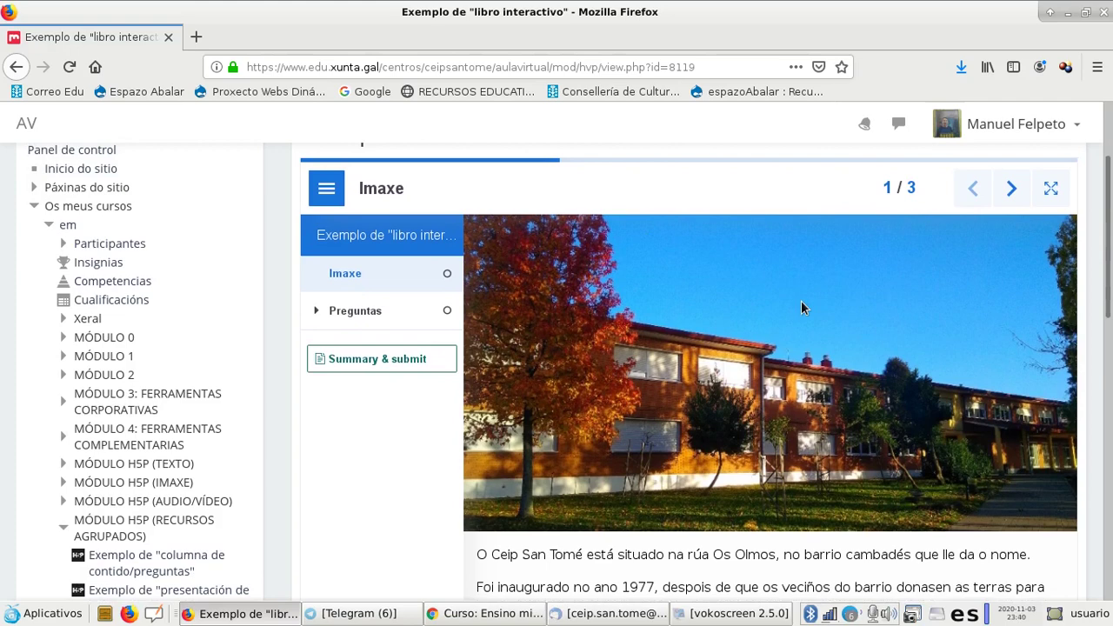
{"action": "scroll", "coordinate": [816, 381], "scroll_direction": "down", "scroll_amount": 2}
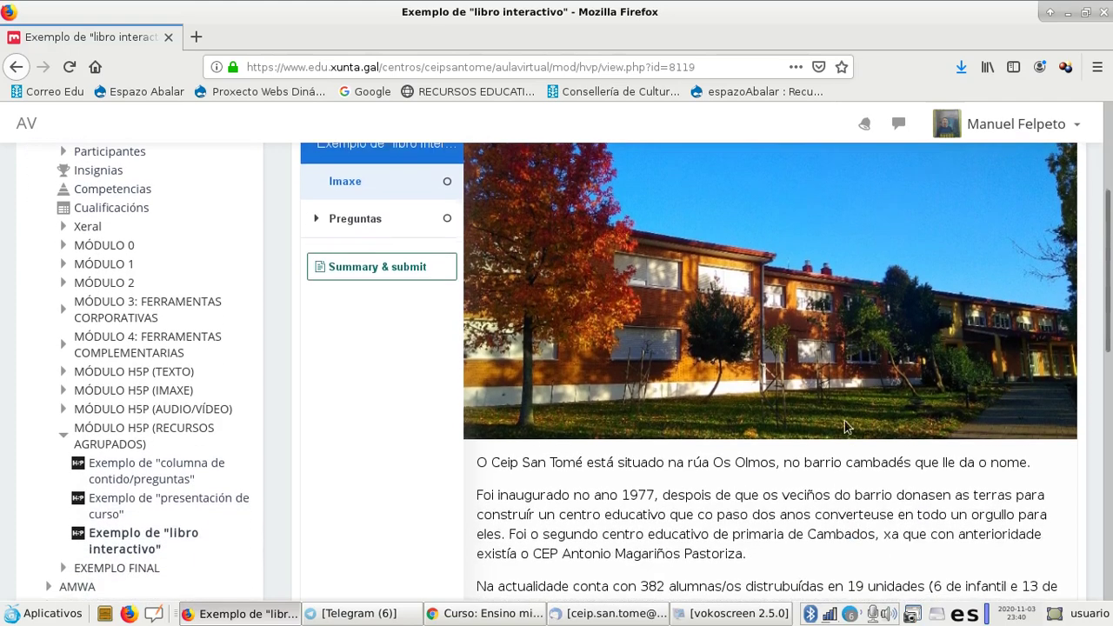
{"action": "scroll", "coordinate": [770, 555], "scroll_direction": "up", "scroll_amount": 2}
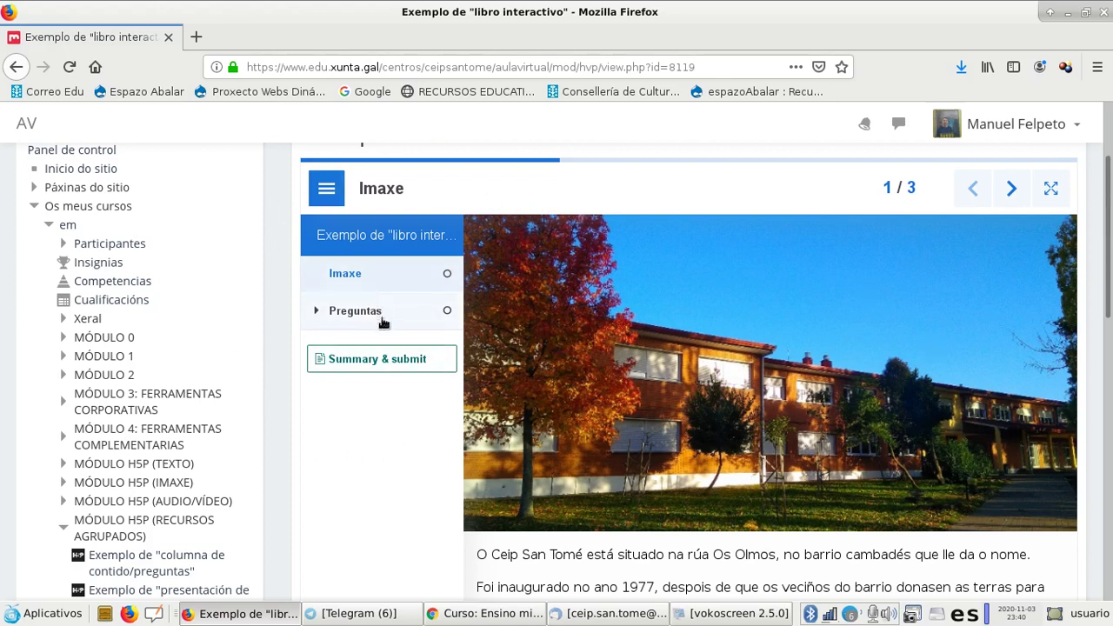
{"action": "scroll", "coordinate": [539, 366], "scroll_direction": "down", "scroll_amount": 5}
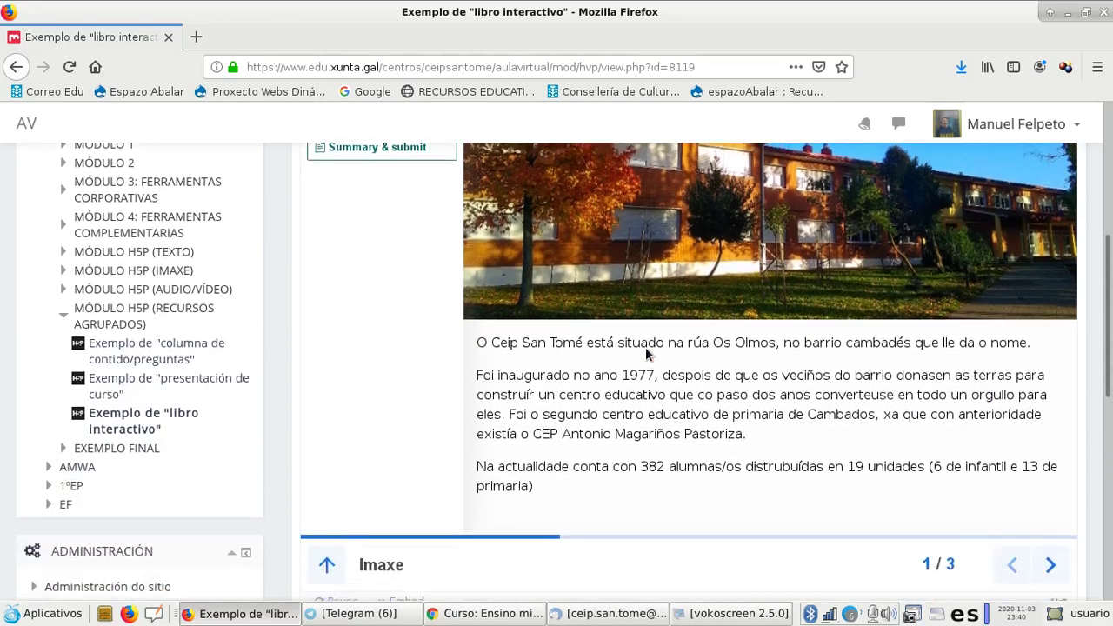
{"action": "scroll", "coordinate": [525, 369], "scroll_direction": "up", "scroll_amount": 6}
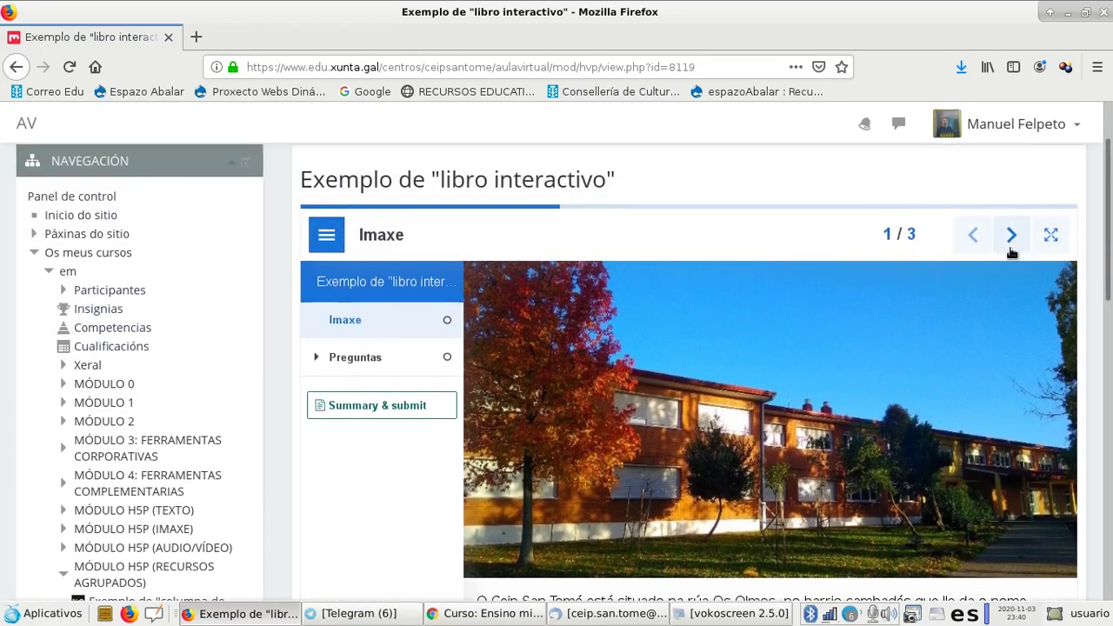
{"action": "left_click", "coordinate": [1011, 236]}
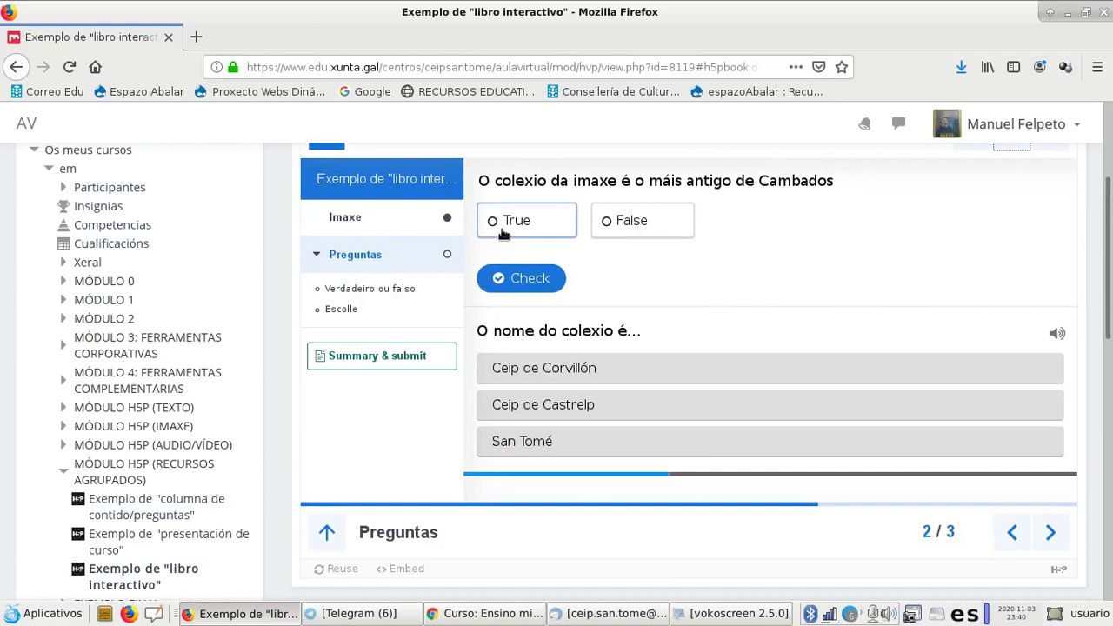
Answer the book's questions with False, San Tomé and 1977, and review the summary page.
{"action": "left_click", "coordinate": [652, 226]}
{"action": "left_click", "coordinate": [522, 278]}
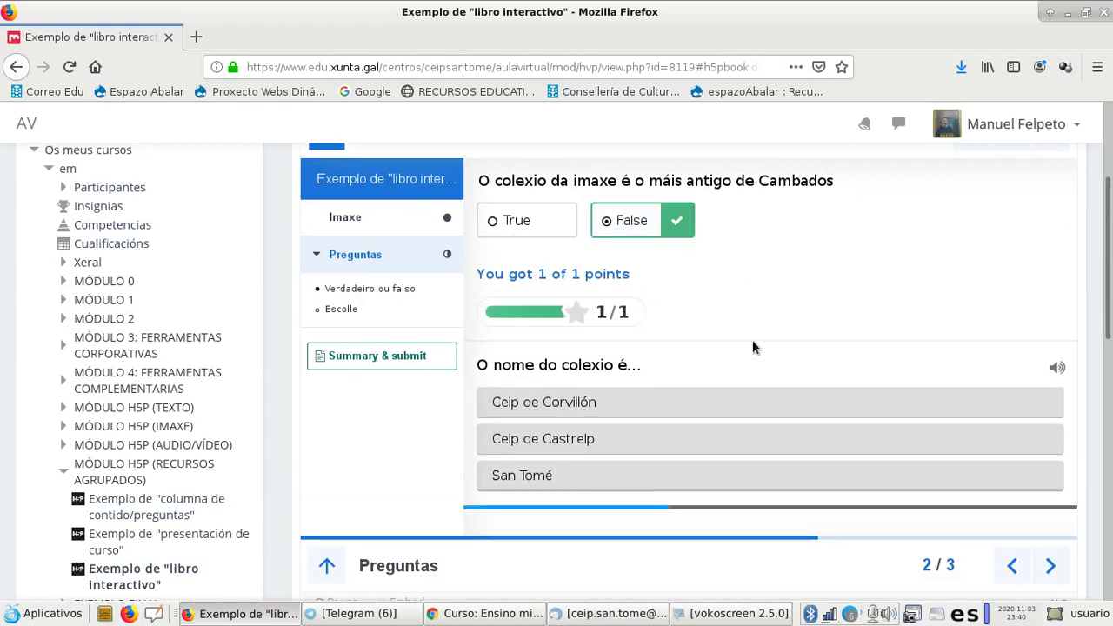
{"action": "left_click", "coordinate": [540, 478]}
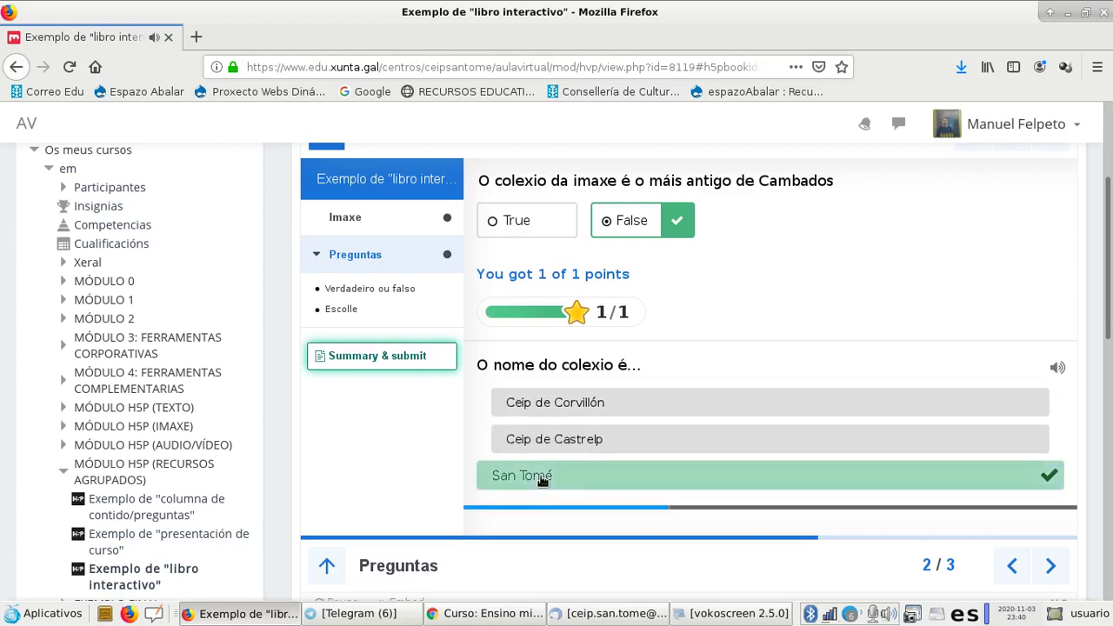
{"action": "left_click", "coordinate": [575, 408]}
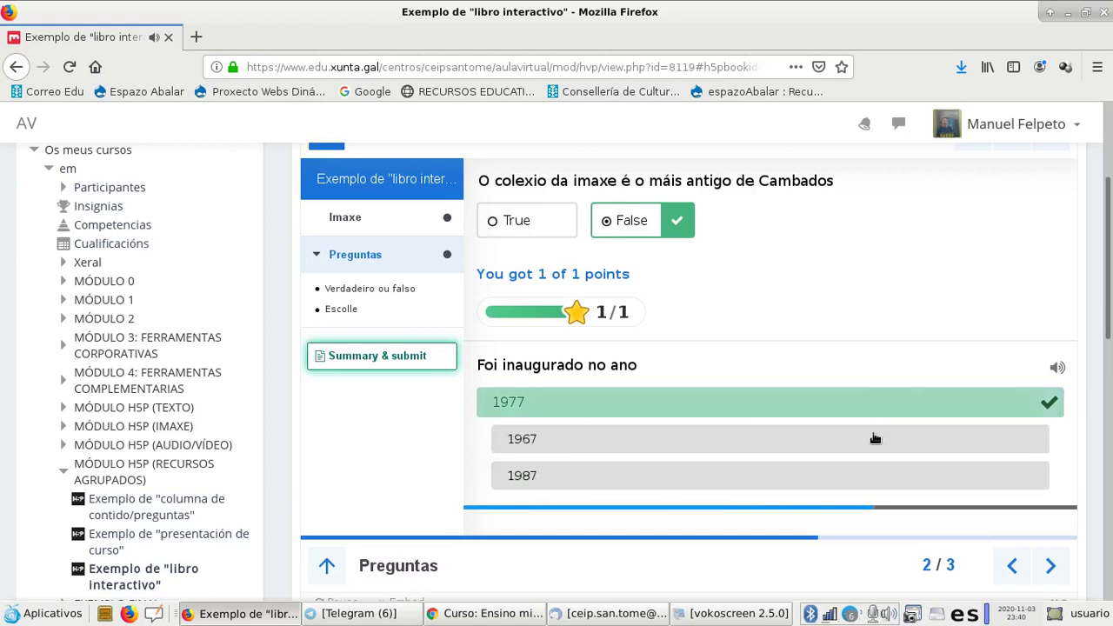
{"action": "left_click", "coordinate": [1051, 566]}
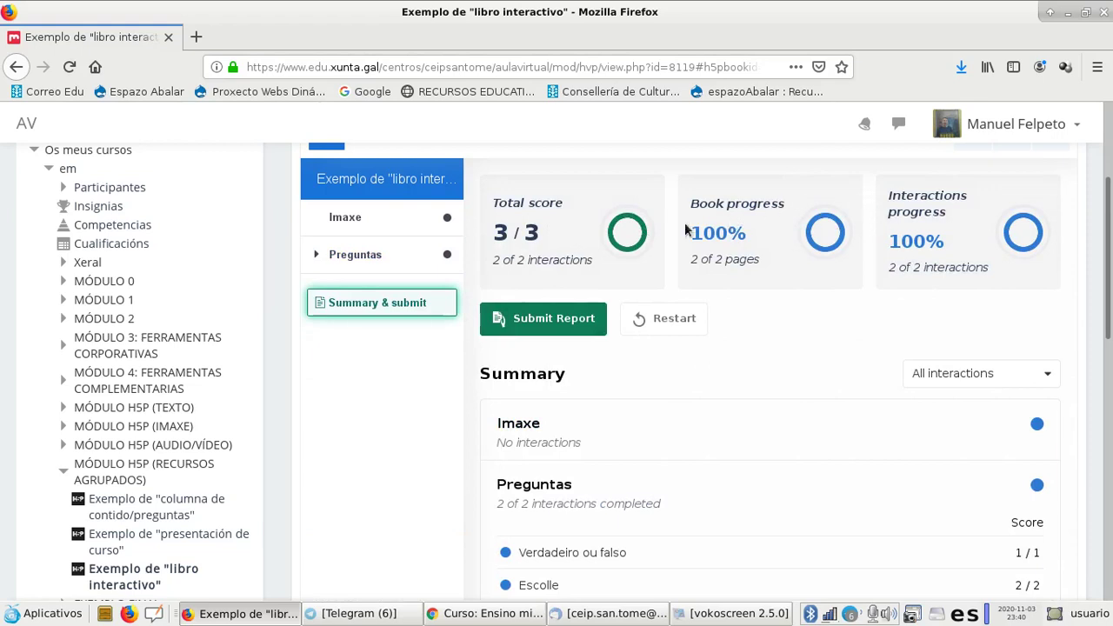
{"action": "scroll", "coordinate": [700, 352], "scroll_direction": "down", "scroll_amount": 4}
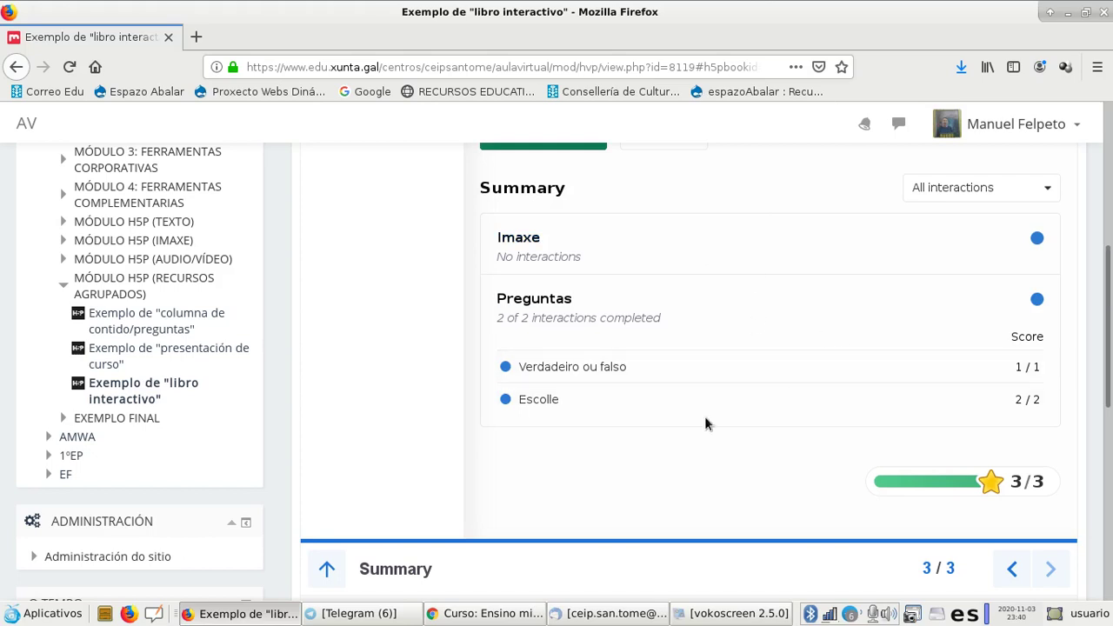
Switch to the course in Chrome and add an Interactive Content activity to the grouped H5P resources module.
{"action": "left_click", "coordinate": [462, 613]}
{"action": "left_click", "coordinate": [842, 431]}
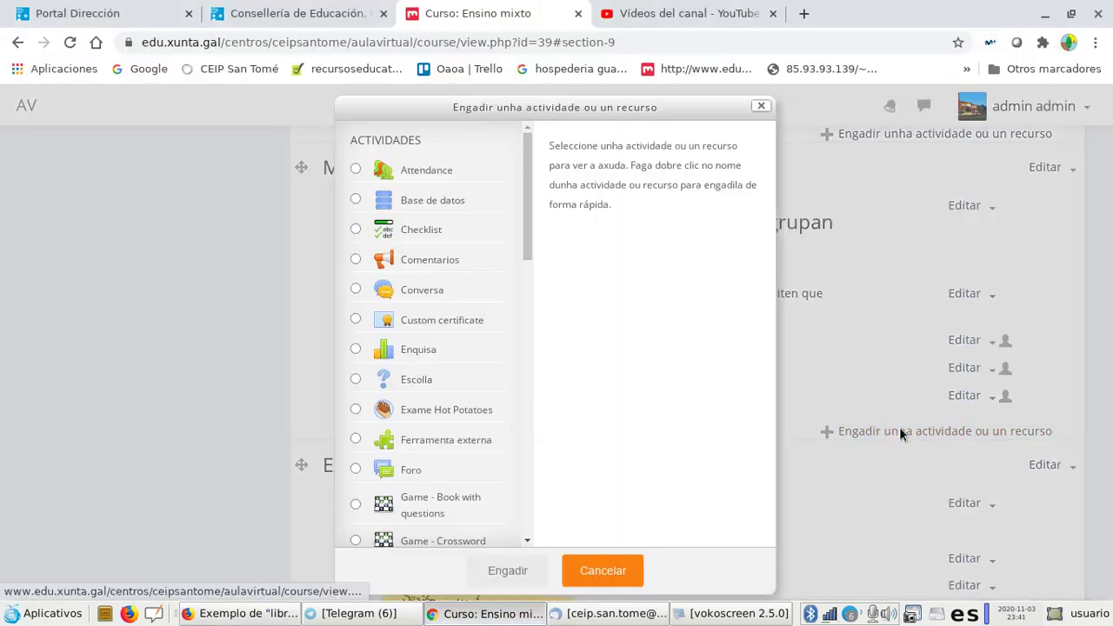
{"action": "scroll", "coordinate": [490, 426], "scroll_direction": "down", "scroll_amount": 6}
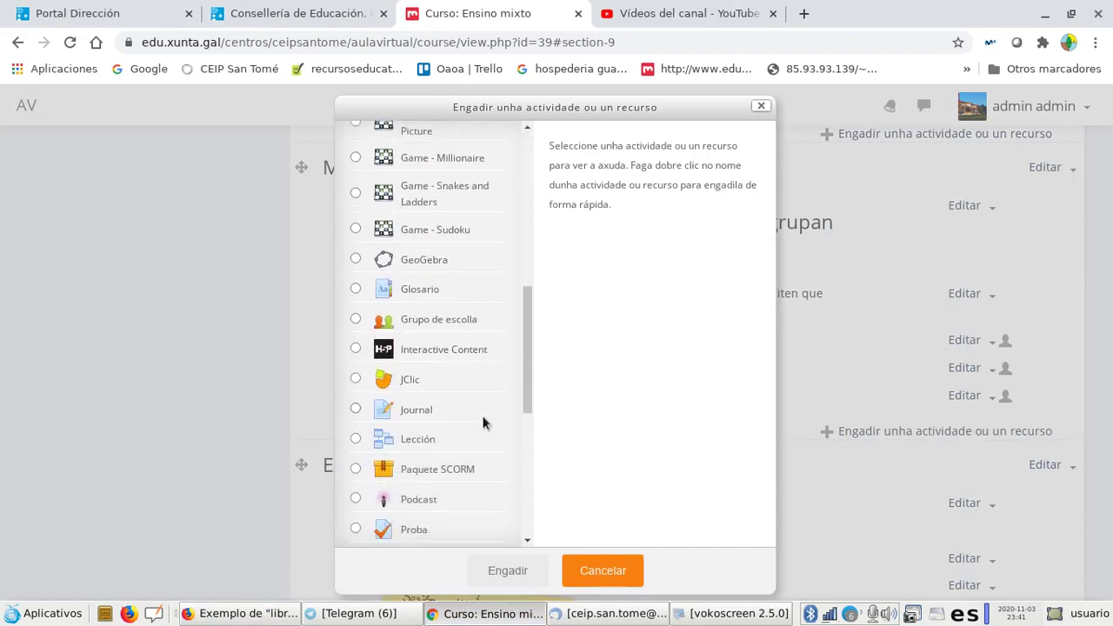
{"action": "left_click", "coordinate": [443, 356]}
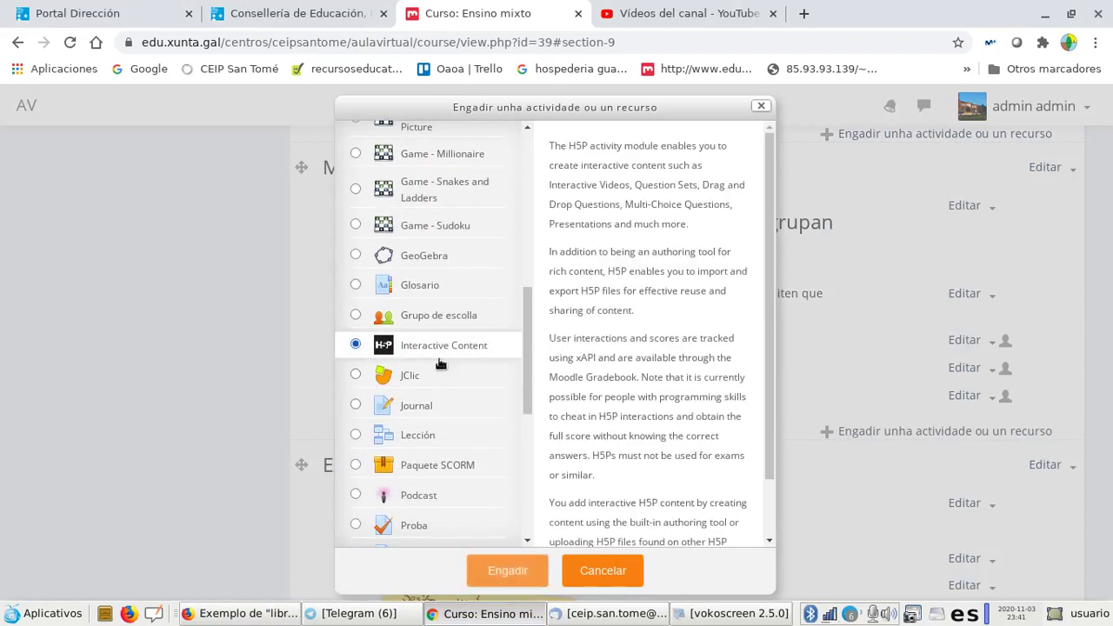
{"action": "left_click", "coordinate": [509, 573]}
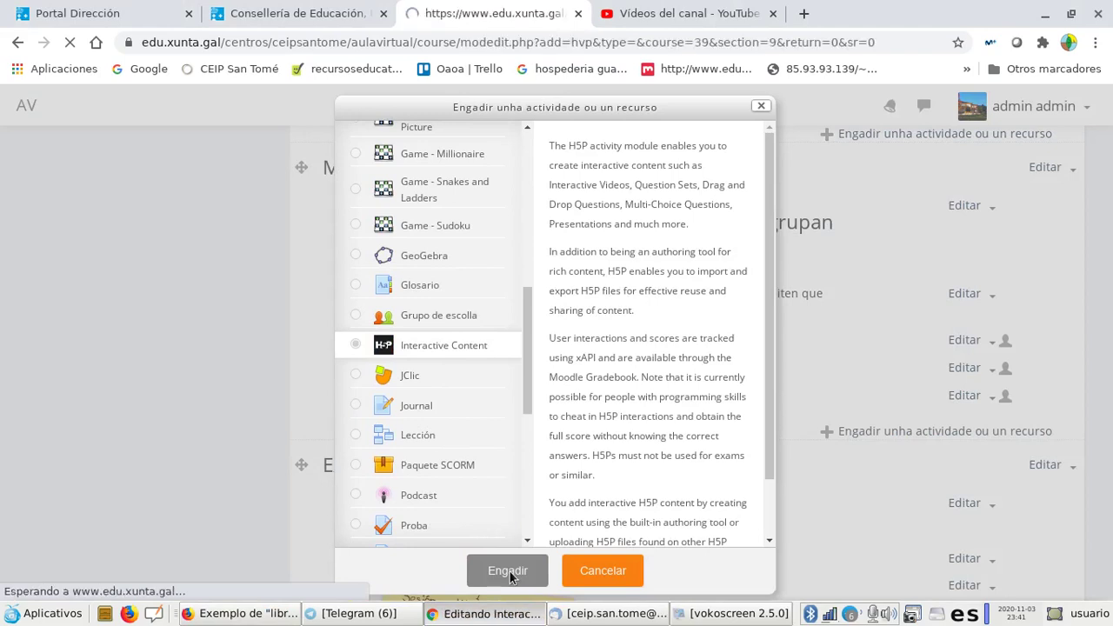
Search the H5P content types for "inter" and use Interactive Book for the activity.
{"action": "scroll", "coordinate": [660, 463], "scroll_direction": "down", "scroll_amount": 4}
{"action": "scroll", "coordinate": [660, 463], "scroll_direction": "down", "scroll_amount": 2}
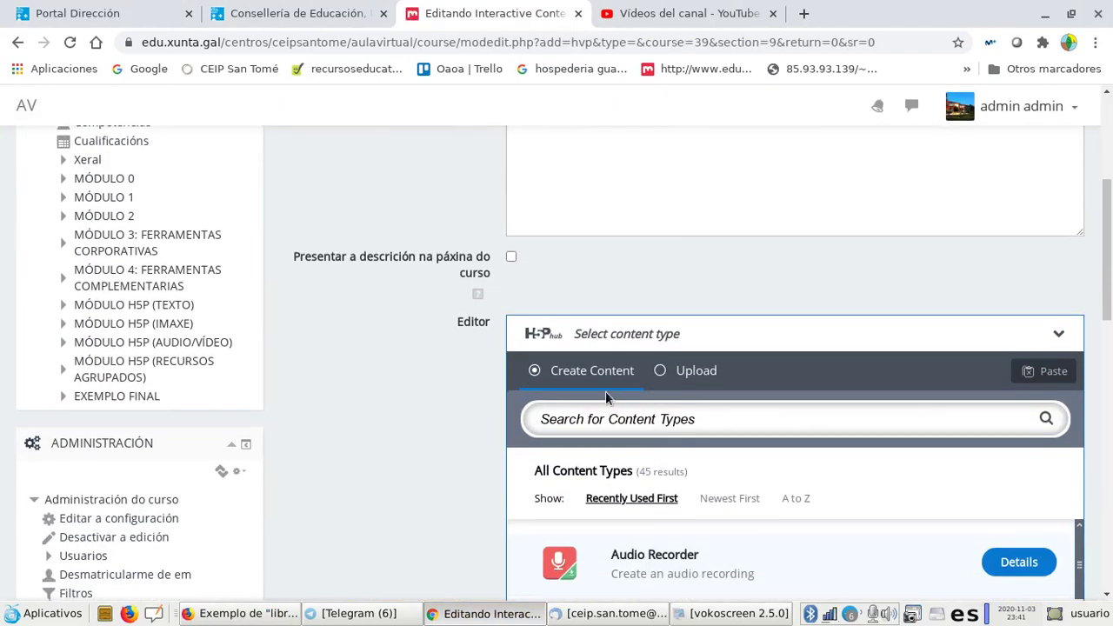
{"action": "left_click", "coordinate": [602, 417]}
{"action": "type", "text": "inter"}
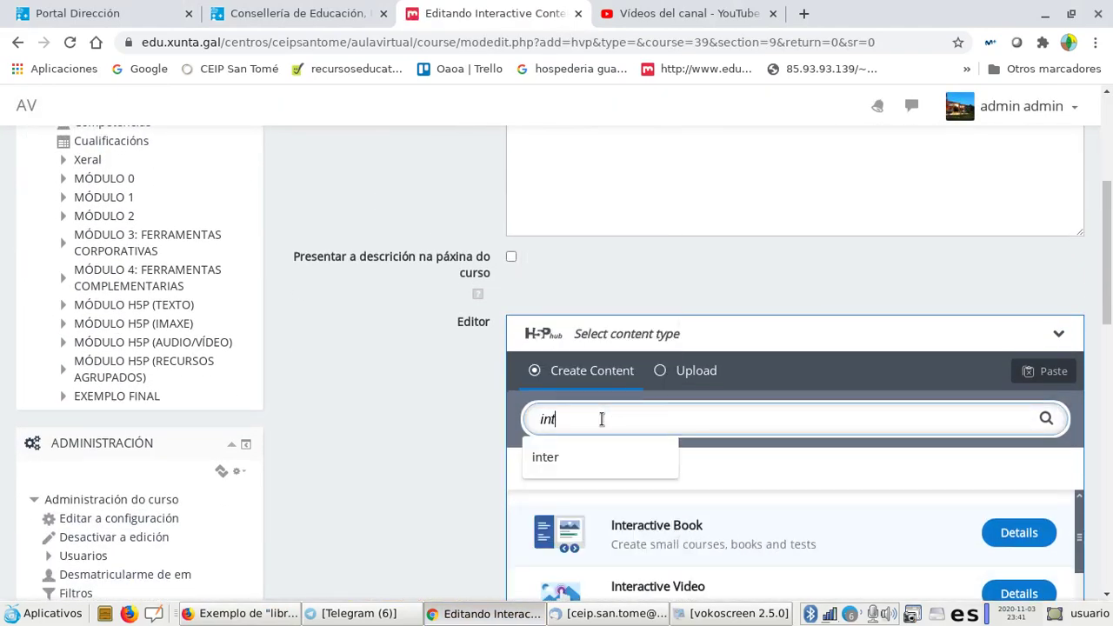
{"action": "left_click", "coordinate": [1026, 532]}
{"action": "scroll", "coordinate": [1026, 535], "scroll_direction": "down", "scroll_amount": 5}
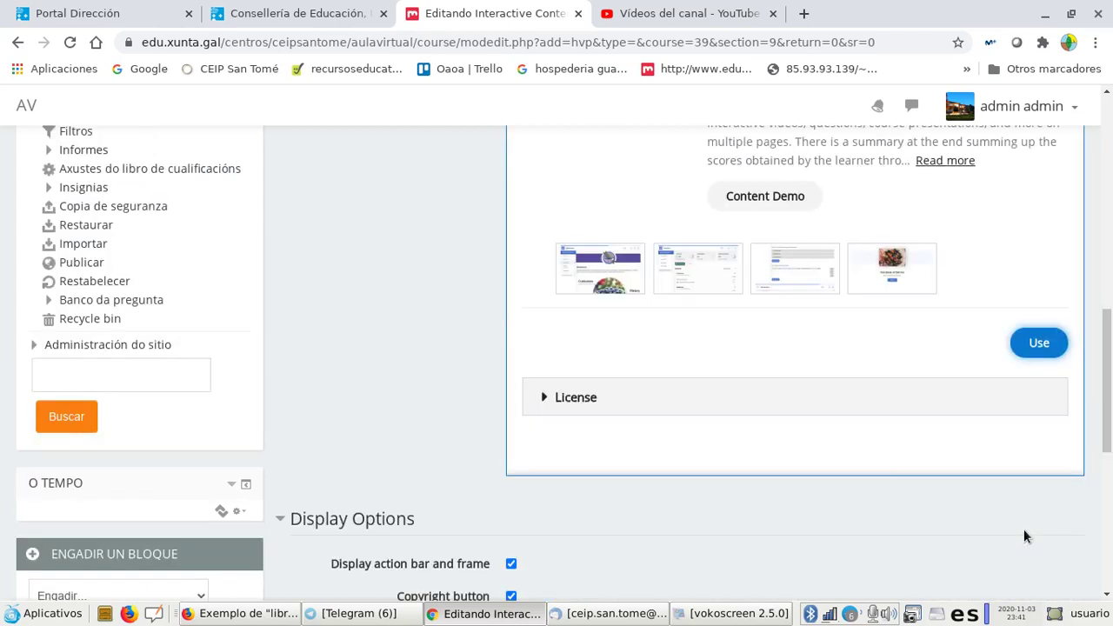
{"action": "left_click", "coordinate": [1040, 343]}
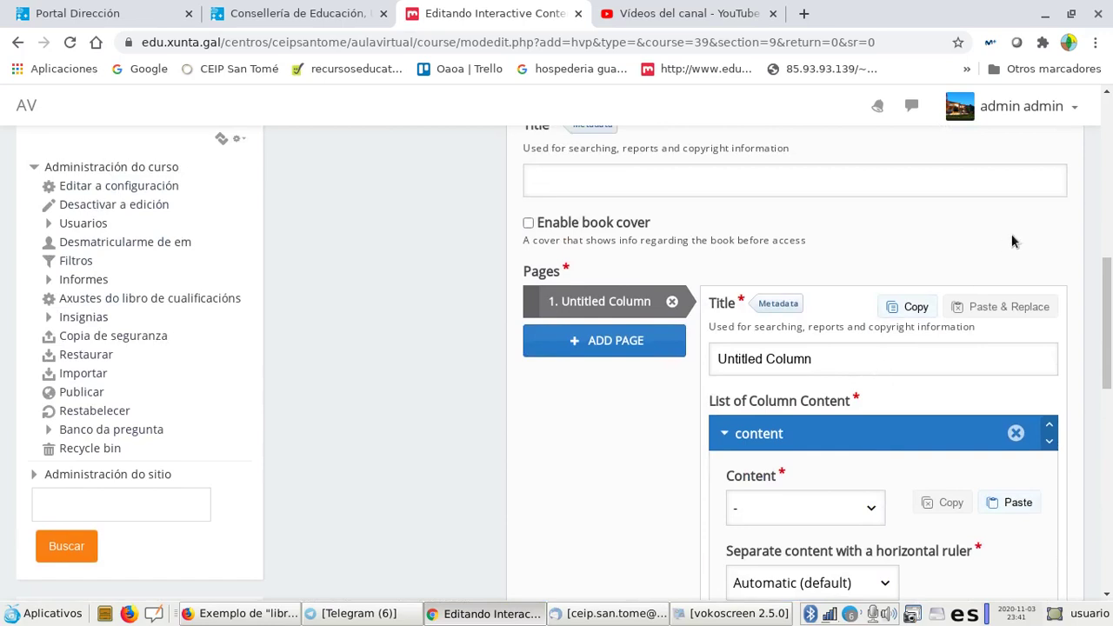
Open the book editor in full screen and title the book "Libro".
{"action": "scroll", "coordinate": [1017, 234], "scroll_direction": "up", "scroll_amount": 3}
{"action": "left_click", "coordinate": [1062, 212]}
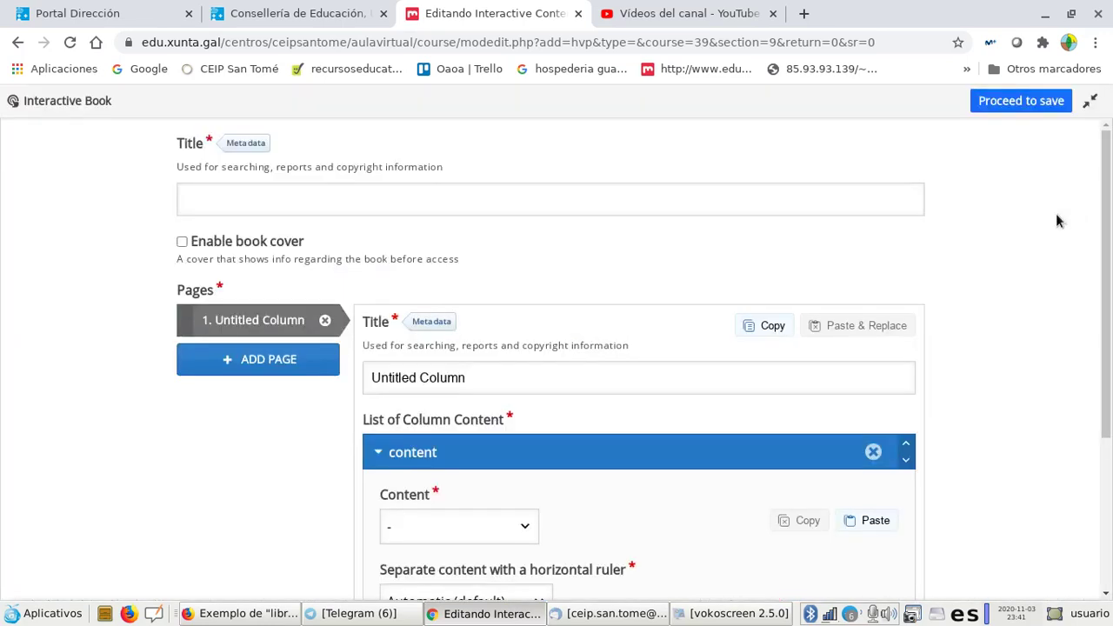
{"action": "scroll", "coordinate": [952, 249], "scroll_direction": "down", "scroll_amount": 1}
{"action": "scroll", "coordinate": [952, 253], "scroll_direction": "up", "scroll_amount": 1}
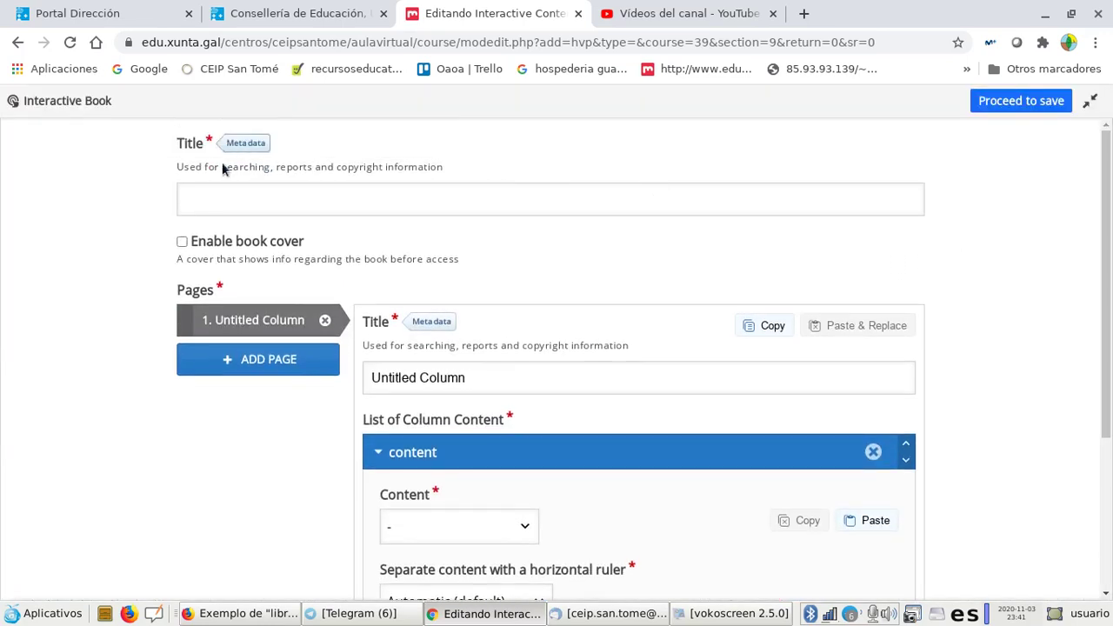
{"action": "left_click", "coordinate": [227, 196]}
{"action": "type", "text": "Libro"}
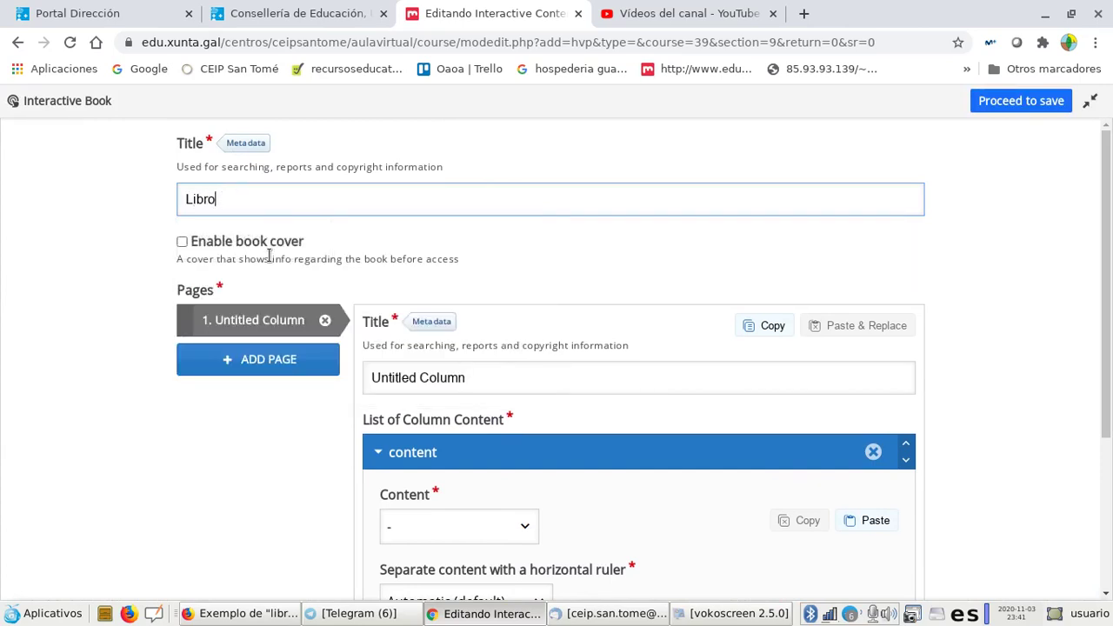
{"action": "left_click", "coordinate": [517, 286]}
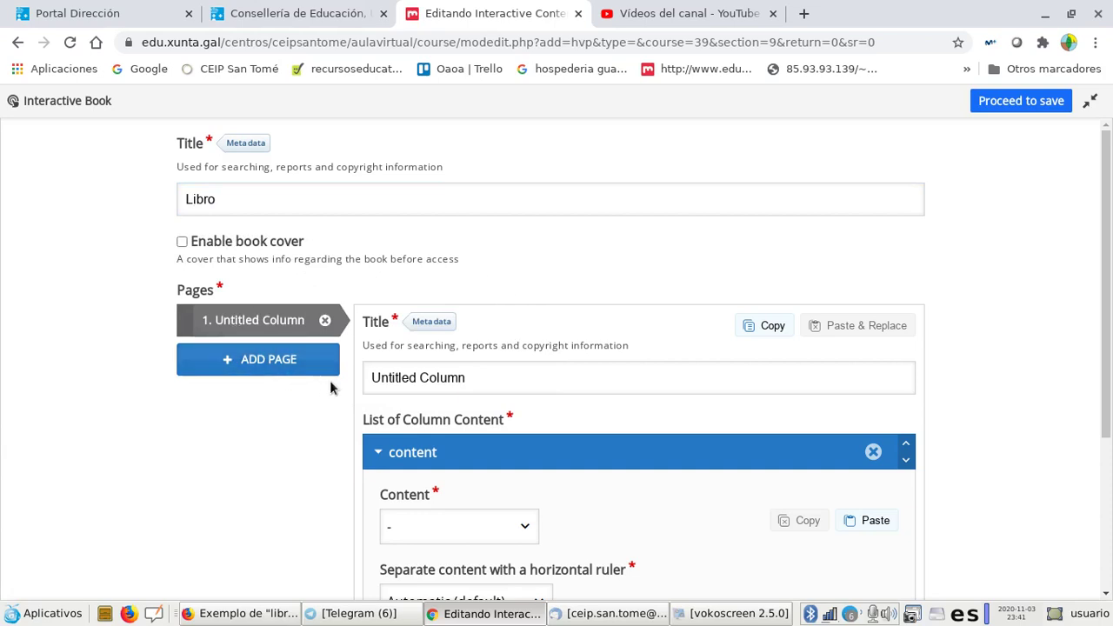
Rename the book's first page "Páxina 1".
{"action": "left_click_drag", "start_coordinate": [511, 380], "coordinate": [313, 376]}
{"action": "type", "text": "P"}
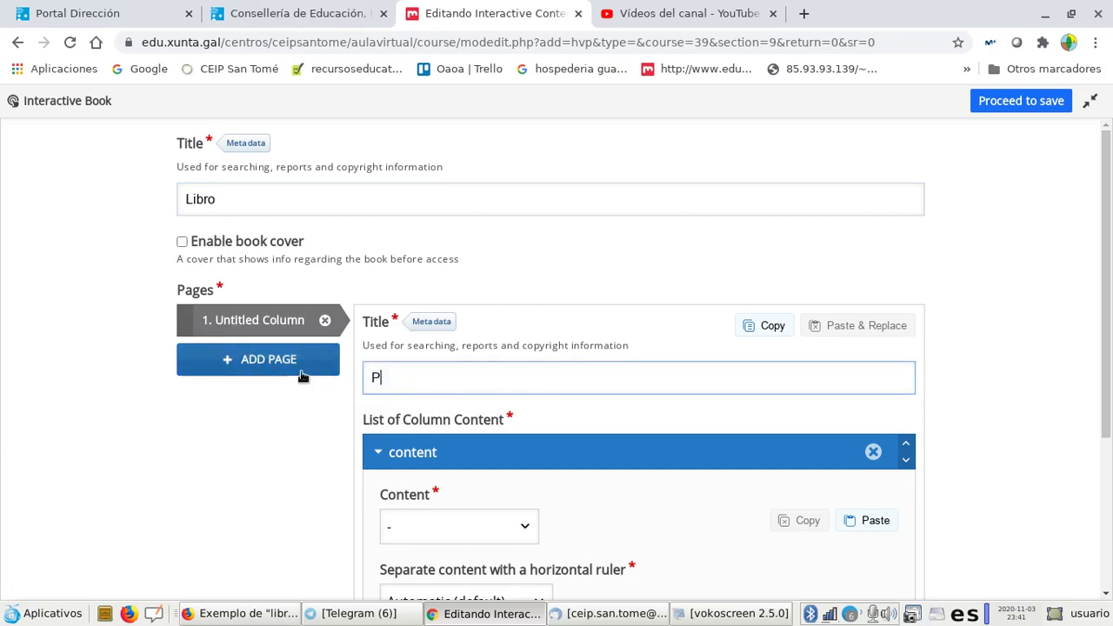
{"action": "type", "text": "axina 1"}
Examine the content options for Páxina 1, including the available content types and how further content is added.
{"action": "scroll", "coordinate": [1078, 391], "scroll_direction": "down", "scroll_amount": 3}
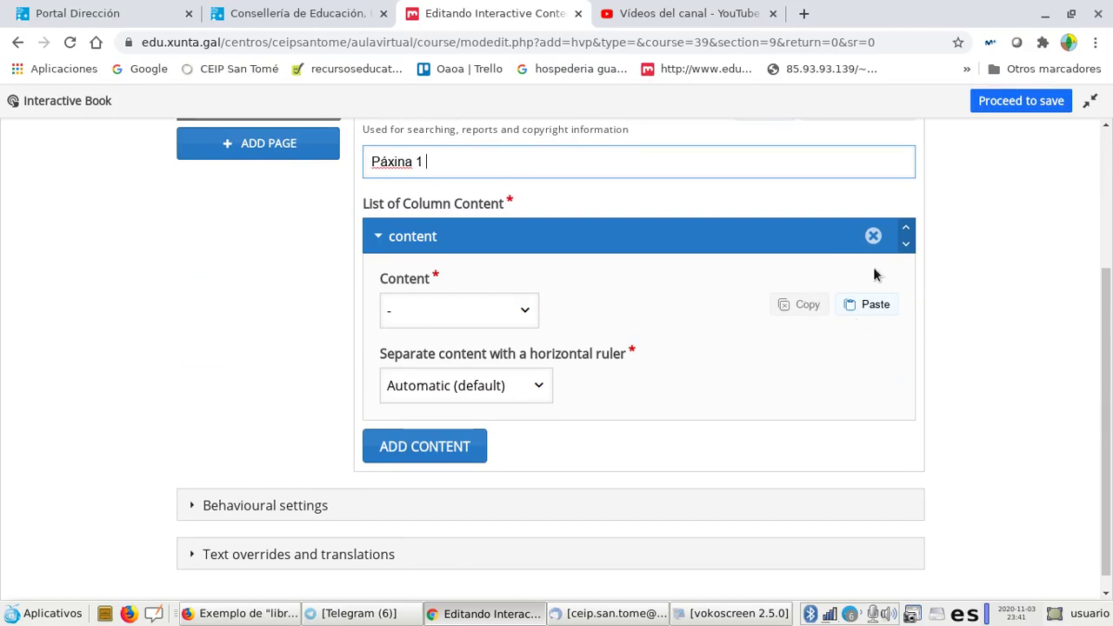
{"action": "scroll", "coordinate": [875, 273], "scroll_direction": "up", "scroll_amount": 3}
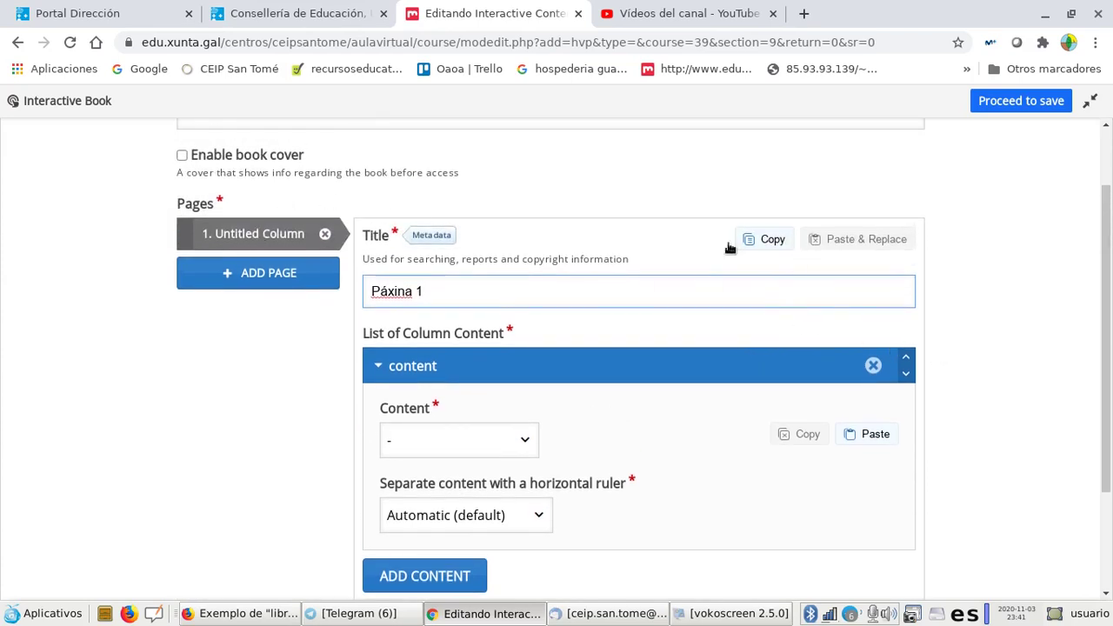
{"action": "scroll", "coordinate": [978, 365], "scroll_direction": "down", "scroll_amount": 3}
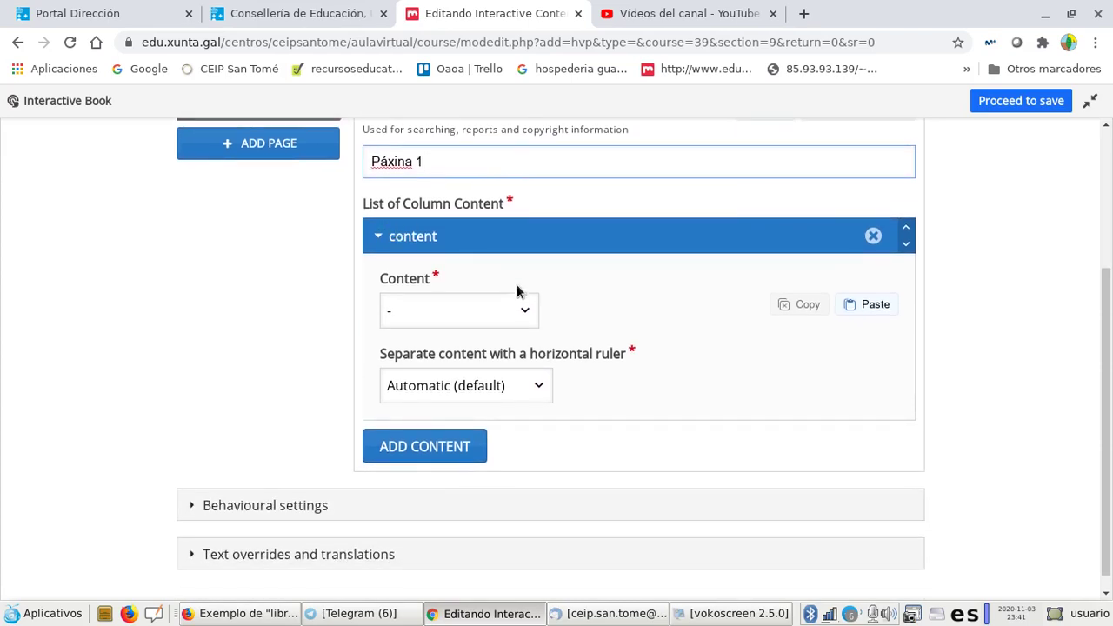
{"action": "left_click", "coordinate": [524, 311]}
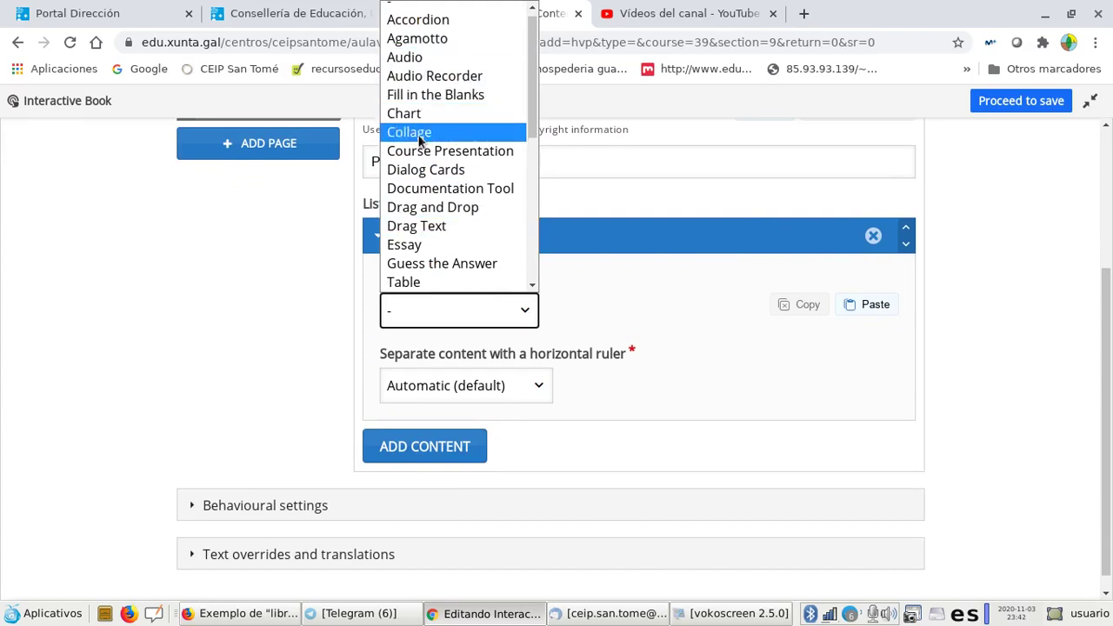
{"action": "scroll", "coordinate": [431, 204], "scroll_direction": "down", "scroll_amount": 1}
{"action": "left_click", "coordinate": [868, 349]}
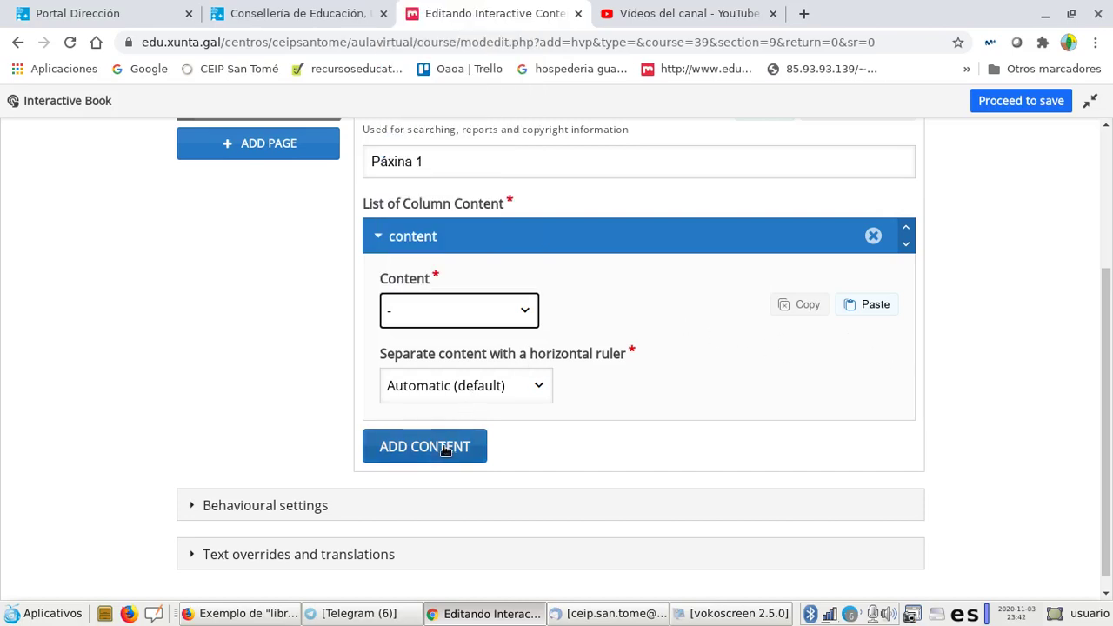
{"action": "scroll", "coordinate": [553, 389], "scroll_direction": "down", "scroll_amount": 1}
{"action": "scroll", "coordinate": [556, 391], "scroll_direction": "up", "scroll_amount": 3}
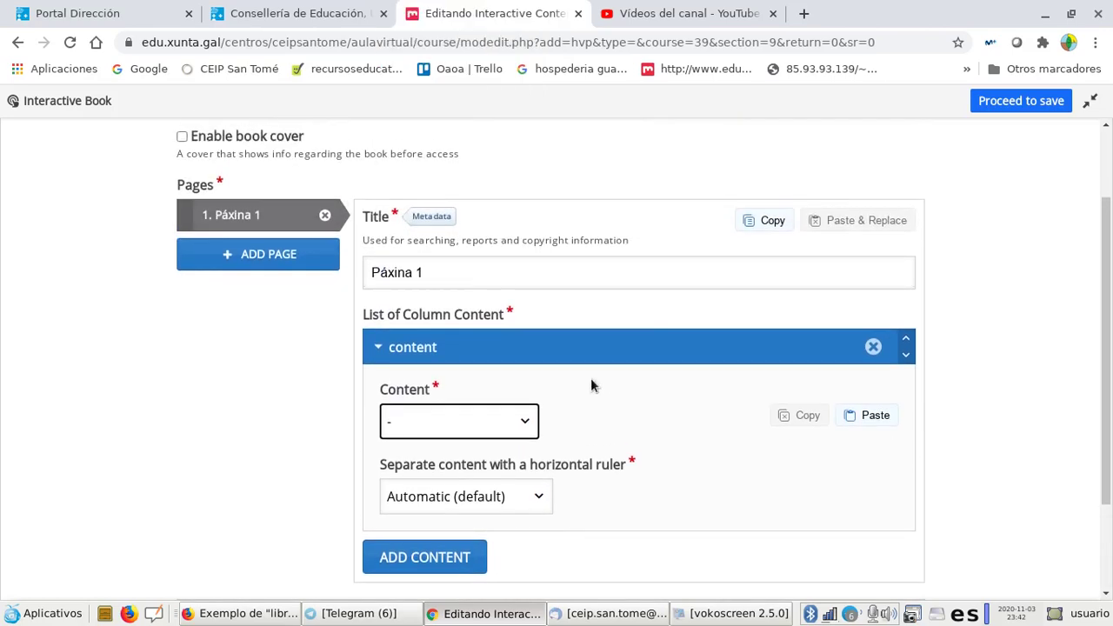
Add a second page to the book and review its content fields.
{"action": "left_click", "coordinate": [255, 265]}
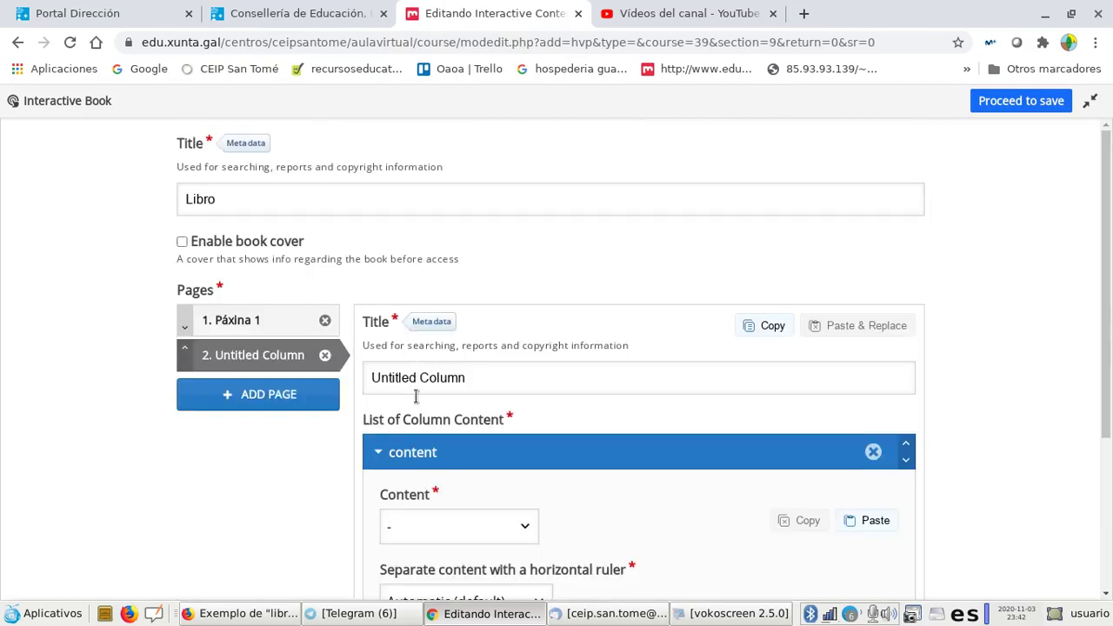
{"action": "scroll", "coordinate": [644, 413], "scroll_direction": "down", "scroll_amount": 4}
{"action": "scroll", "coordinate": [913, 382], "scroll_direction": "down", "scroll_amount": 1}
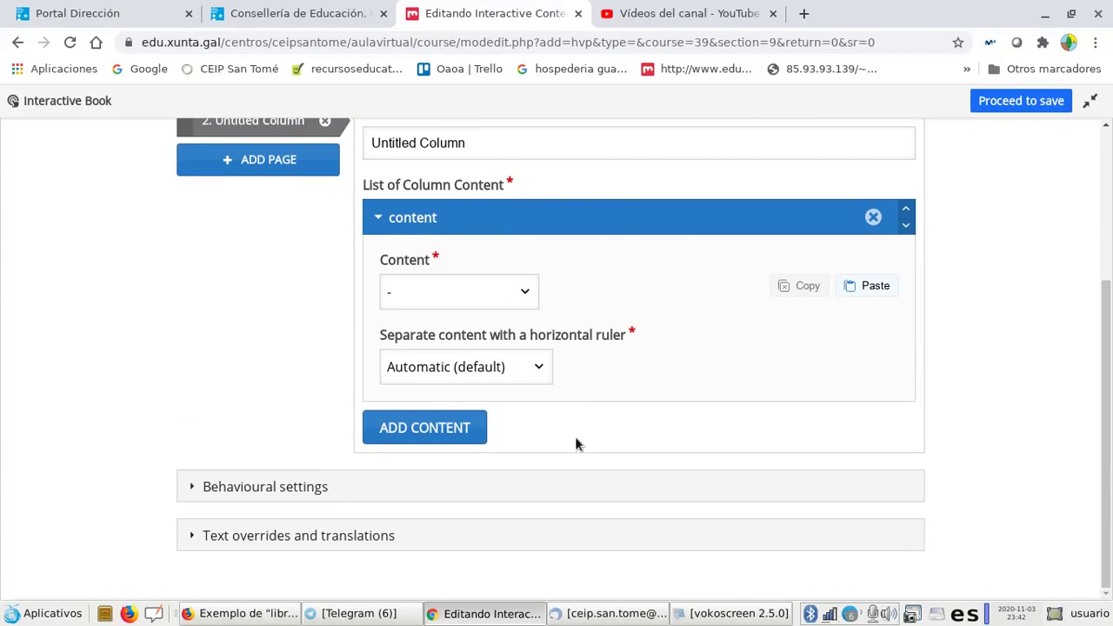
{"action": "scroll", "coordinate": [576, 443], "scroll_direction": "up", "scroll_amount": 5}
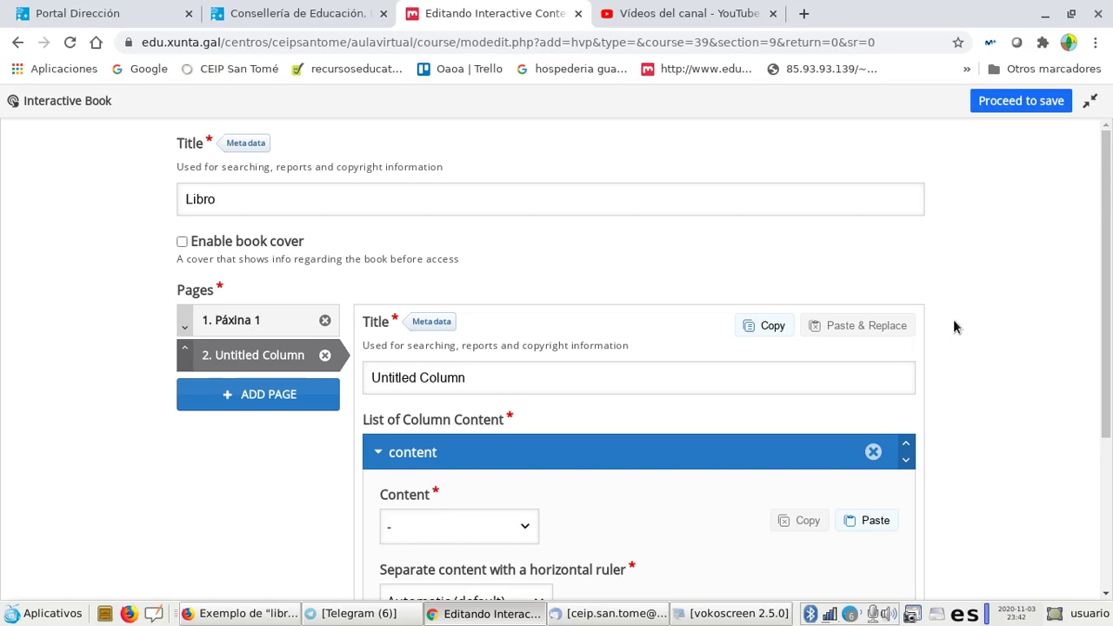
Set the book's text language to Spanish (Español) and proceed to the activity form's save options.
{"action": "scroll", "coordinate": [987, 192], "scroll_direction": "down", "scroll_amount": 5}
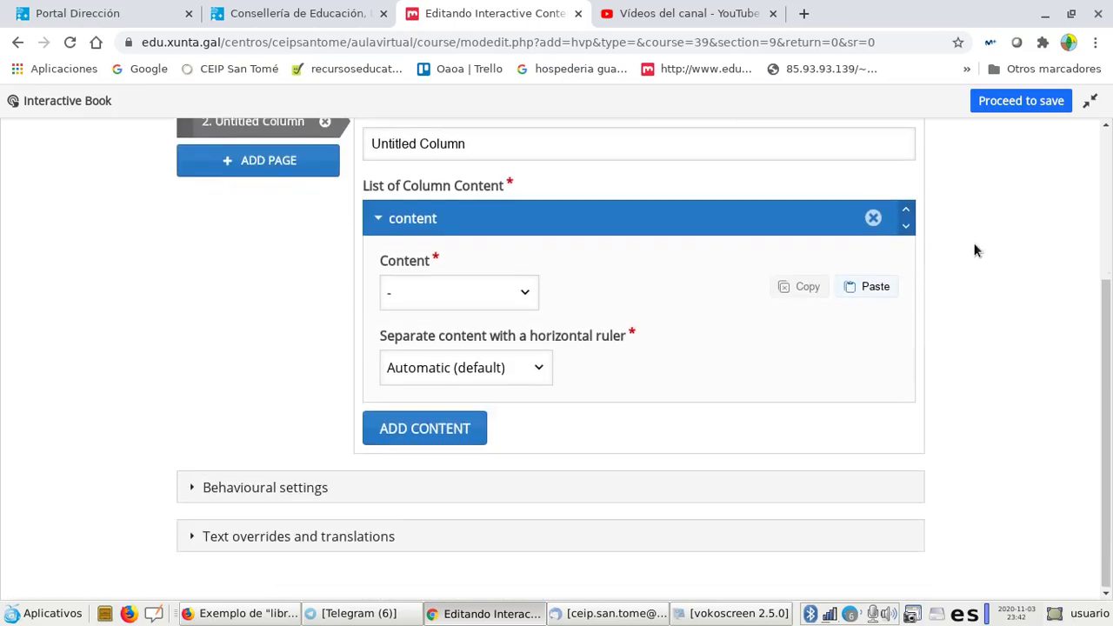
{"action": "left_click", "coordinate": [328, 543]}
{"action": "scroll", "coordinate": [562, 525], "scroll_direction": "down", "scroll_amount": 3}
{"action": "left_click", "coordinate": [785, 451]}
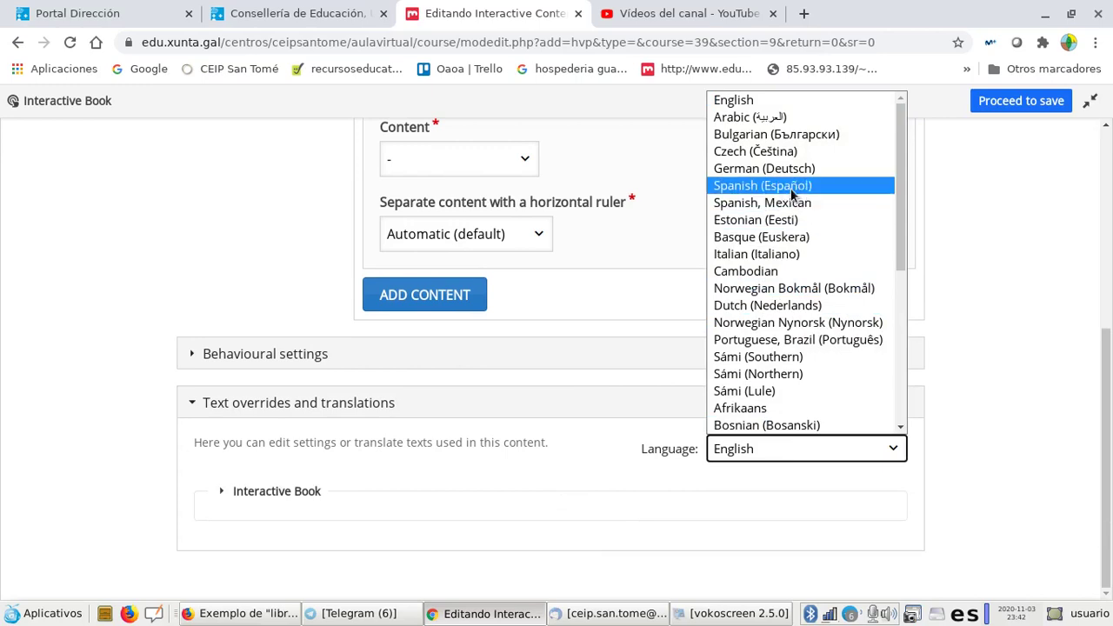
{"action": "left_click", "coordinate": [763, 185]}
{"action": "left_click", "coordinate": [724, 282]}
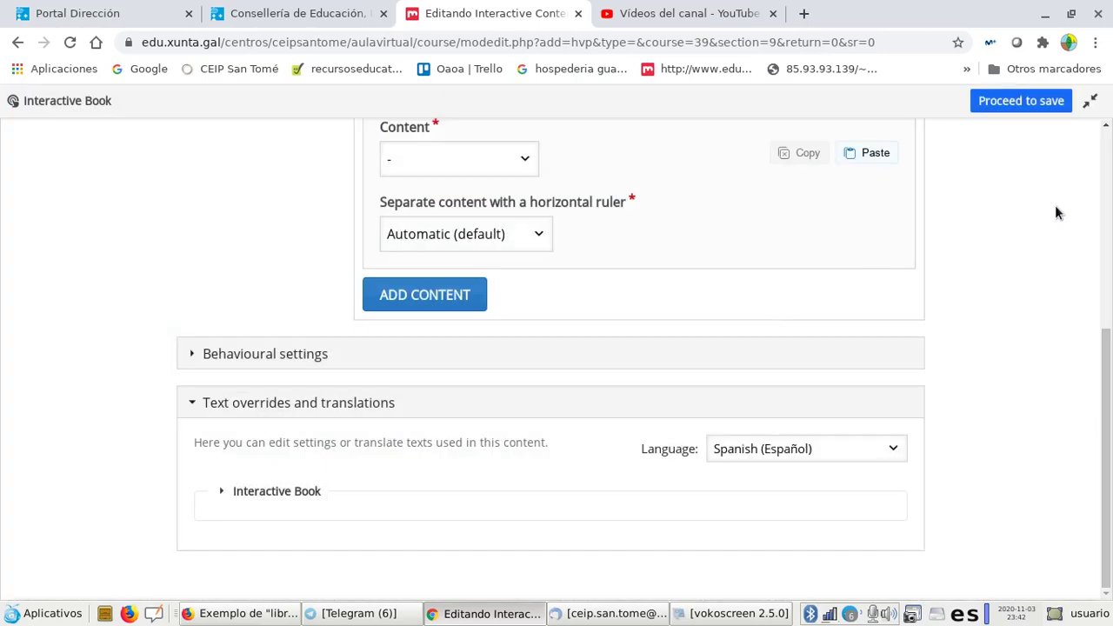
{"action": "left_click", "coordinate": [1031, 102]}
{"action": "scroll", "coordinate": [765, 418], "scroll_direction": "down", "scroll_amount": 20}
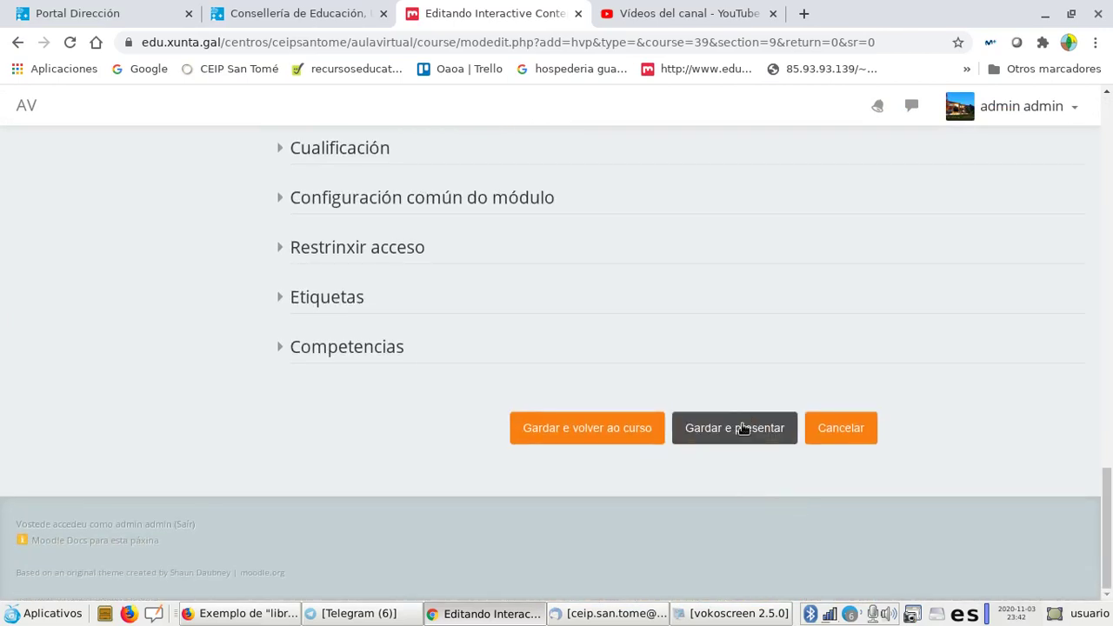
{"action": "left_click", "coordinate": [699, 614]}
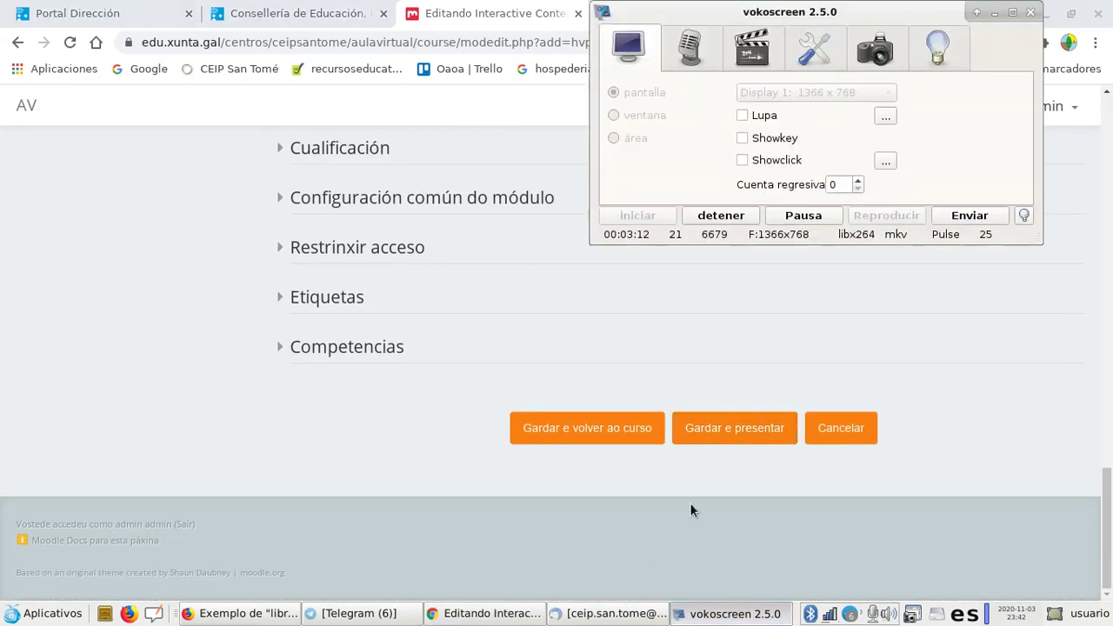